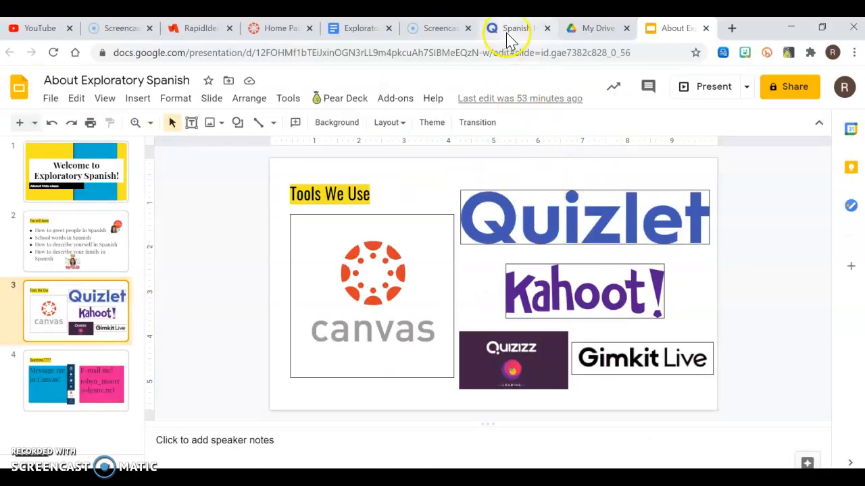
- Switch to the Quizlet tab showing the Spanish Heritage 7th class progress page
{"action": "left_click", "coordinate": [514, 28]}
{"action": "scroll", "coordinate": [253, 291], "scroll_direction": "up", "scroll_amount": 10}
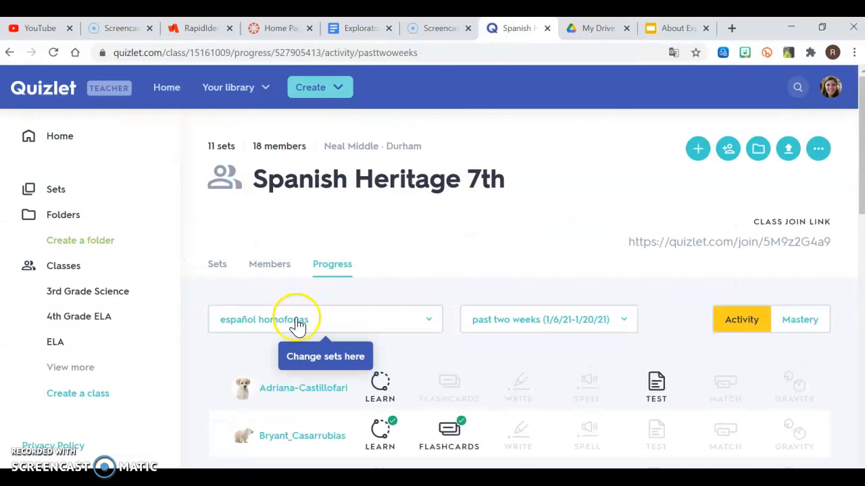
{"action": "scroll", "coordinate": [193, 189], "scroll_direction": "down", "scroll_amount": 2}
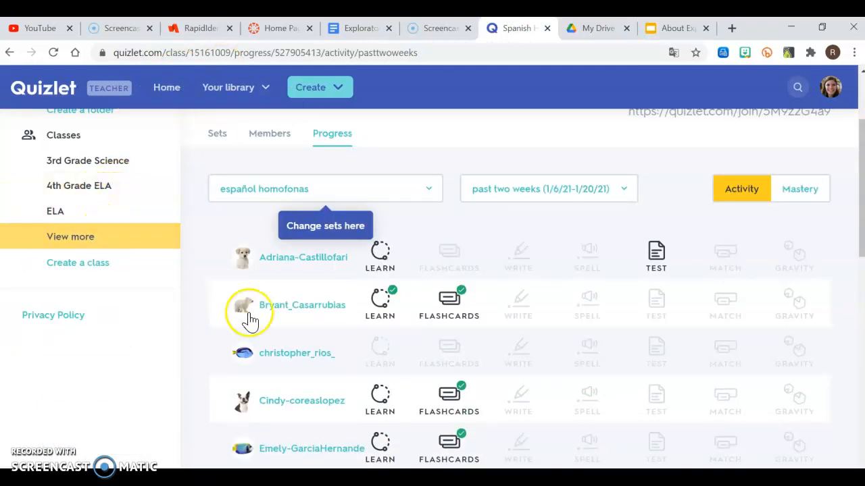
{"action": "scroll", "coordinate": [229, 304], "scroll_direction": "down", "scroll_amount": 2}
{"action": "scroll", "coordinate": [250, 321], "scroll_direction": "down", "scroll_amount": 2}
{"action": "scroll", "coordinate": [250, 321], "scroll_direction": "up", "scroll_amount": 3}
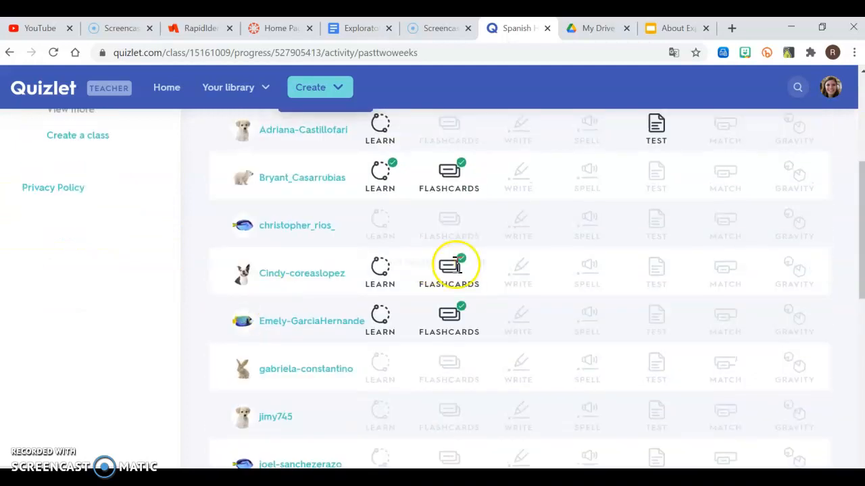
{"action": "scroll", "coordinate": [426, 270], "scroll_direction": "up", "scroll_amount": 3}
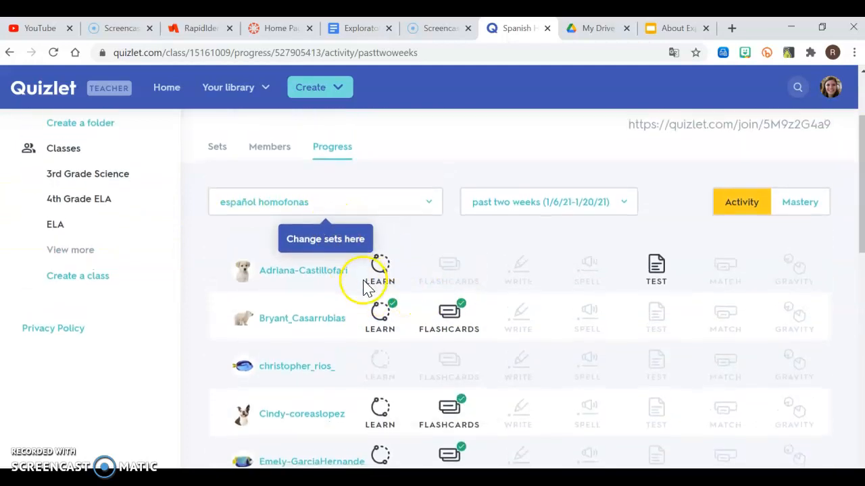
{"action": "scroll", "coordinate": [369, 283], "scroll_direction": "down", "scroll_amount": 2}
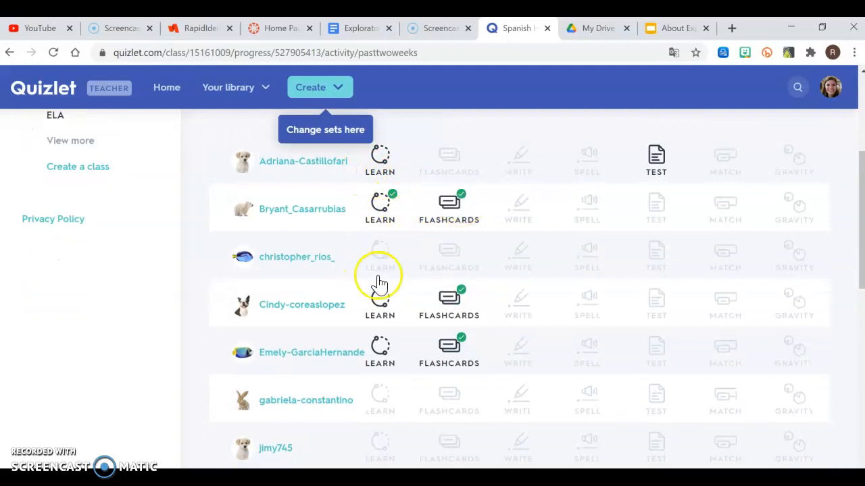
{"action": "scroll", "coordinate": [382, 263], "scroll_direction": "down", "scroll_amount": 2}
{"action": "scroll", "coordinate": [384, 265], "scroll_direction": "down", "scroll_amount": 2}
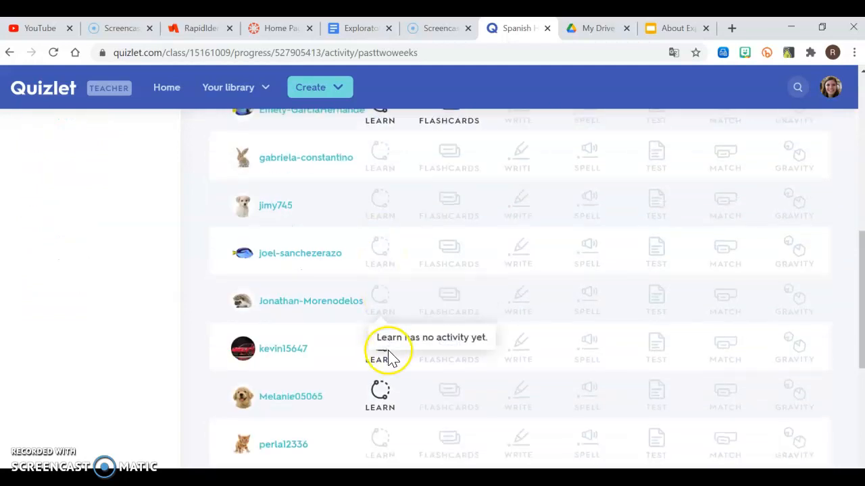
{"action": "scroll", "coordinate": [370, 267], "scroll_direction": "up", "scroll_amount": 2}
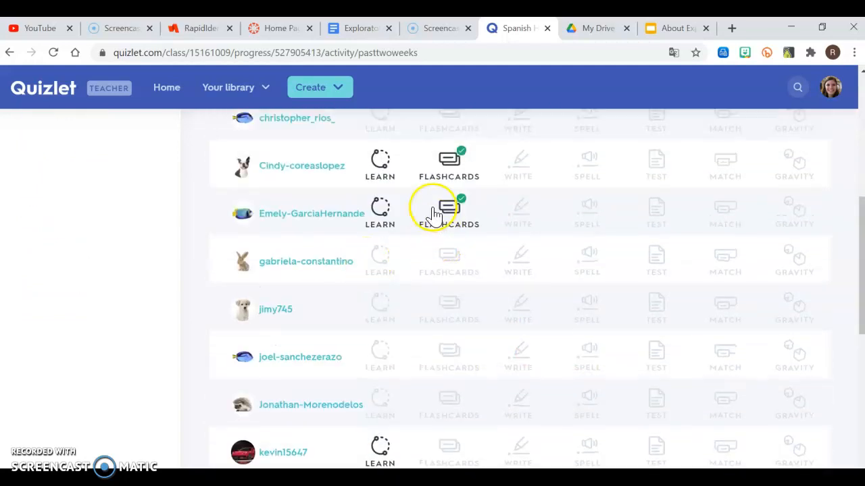
{"action": "scroll", "coordinate": [418, 223], "scroll_direction": "up", "scroll_amount": 1}
{"action": "scroll", "coordinate": [473, 236], "scroll_direction": "up", "scroll_amount": 2}
{"action": "scroll", "coordinate": [473, 236], "scroll_direction": "up", "scroll_amount": 1}
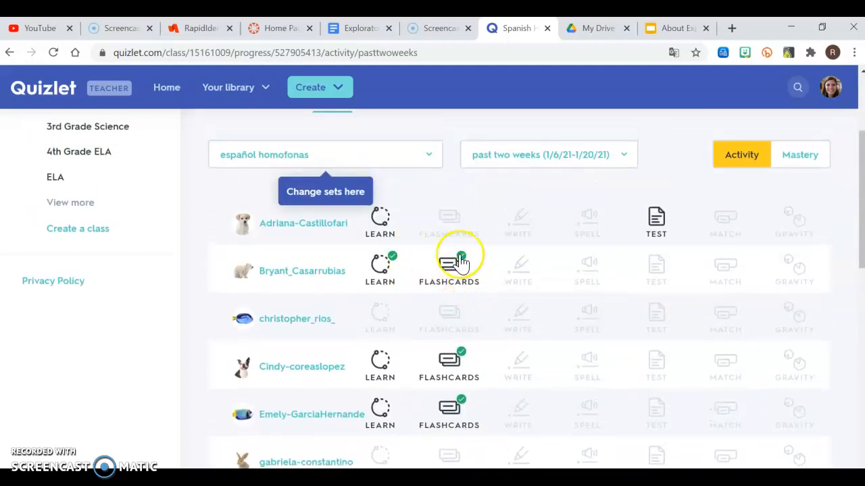
{"action": "scroll", "coordinate": [412, 298], "scroll_direction": "down", "scroll_amount": 5}
{"action": "scroll", "coordinate": [422, 297], "scroll_direction": "down", "scroll_amount": 3}
{"action": "scroll", "coordinate": [372, 277], "scroll_direction": "down", "scroll_amount": 1}
{"action": "scroll", "coordinate": [448, 394], "scroll_direction": "down", "scroll_amount": 3}
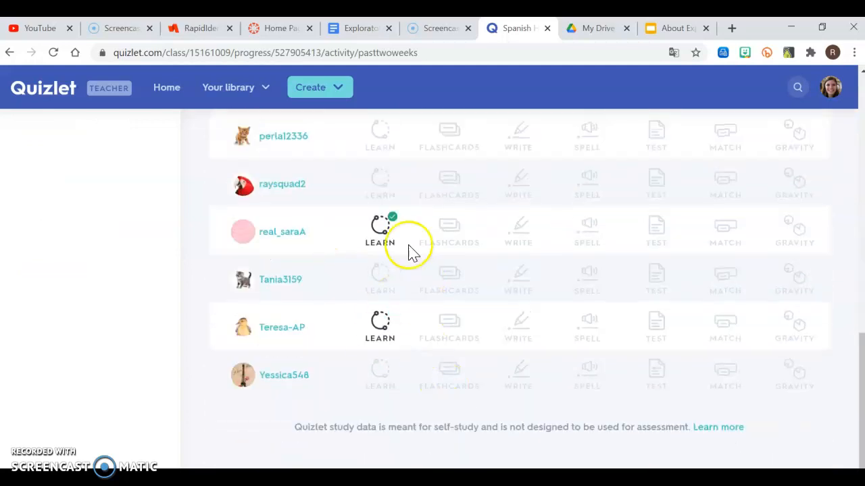
{"action": "scroll", "coordinate": [460, 311], "scroll_direction": "up", "scroll_amount": 2}
{"action": "scroll", "coordinate": [507, 311], "scroll_direction": "up", "scroll_amount": 5}
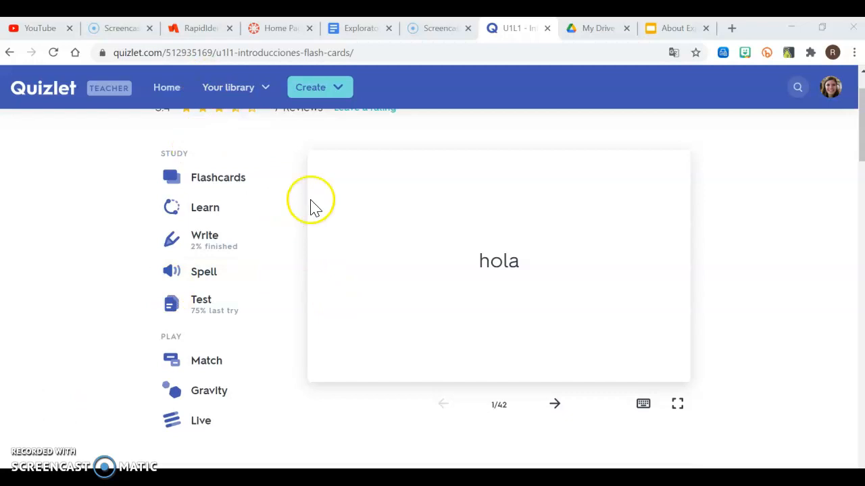
- Flip the hola card to English and back, then reveal and hide señor's meaning a few times
{"action": "left_click", "coordinate": [504, 316]}
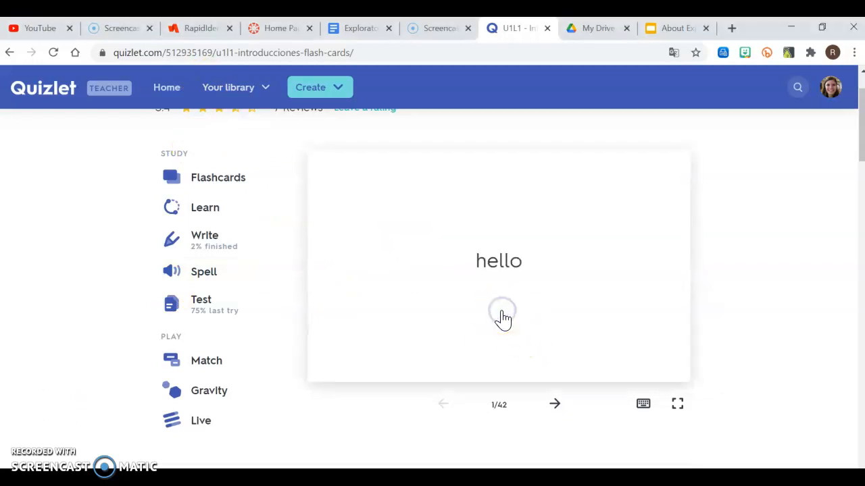
{"action": "left_click", "coordinate": [504, 319]}
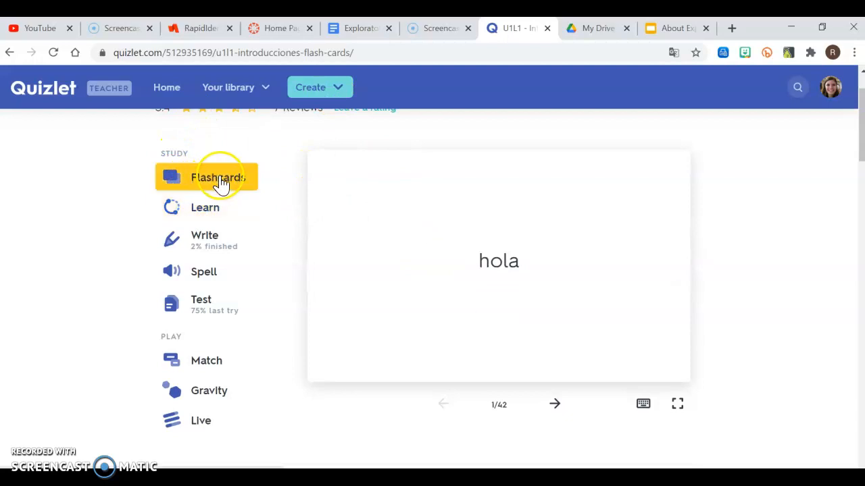
{"action": "left_click", "coordinate": [555, 404]}
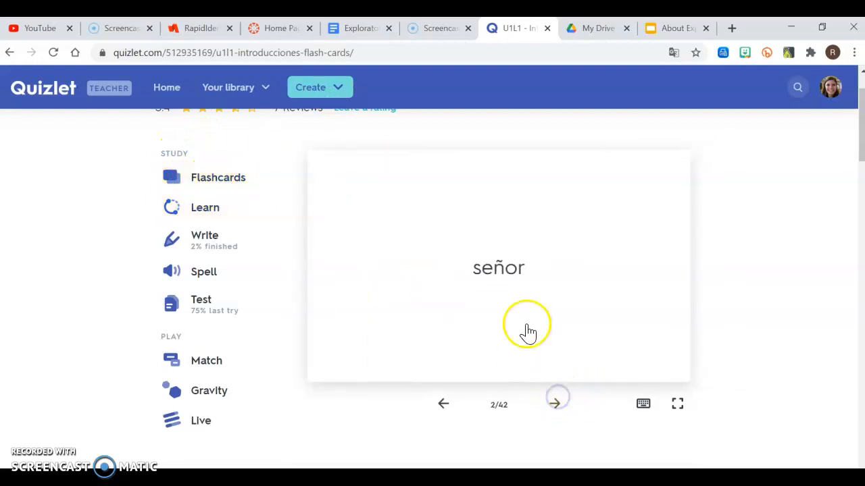
{"action": "right_click", "coordinate": [526, 325]}
{"action": "left_click", "coordinate": [525, 326]}
{"action": "left_click", "coordinate": [462, 311]}
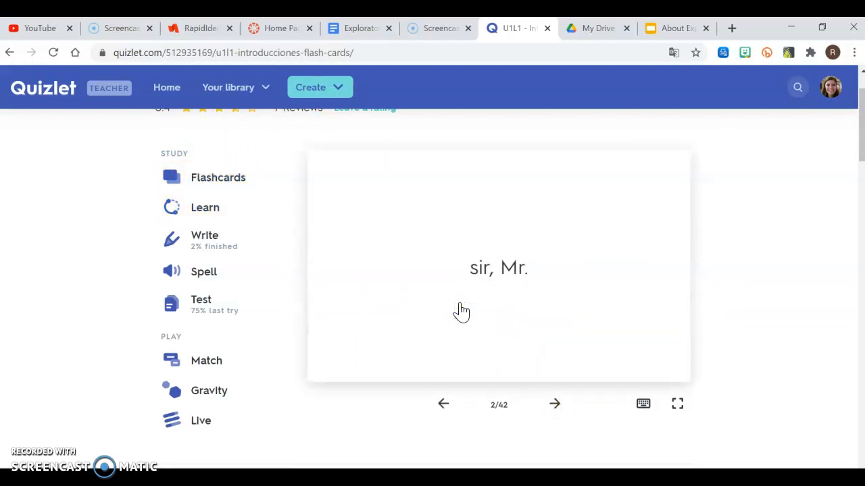
{"action": "left_click", "coordinate": [461, 311]}
{"action": "left_click", "coordinate": [461, 311]}
{"action": "left_click", "coordinate": [462, 311]}
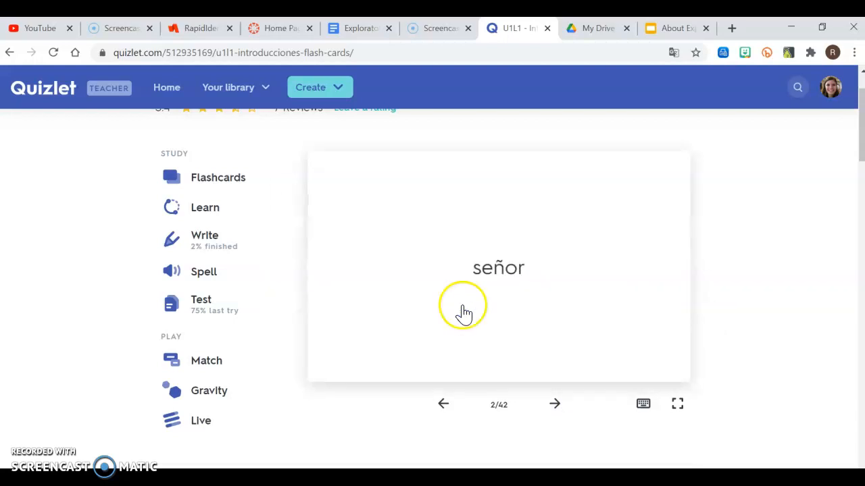
- Skip ahead to card 10, ¿Cómo se llama usted?, and flip it to English and back
{"action": "left_click", "coordinate": [556, 405]}
{"action": "left_click", "coordinate": [556, 404]}
{"action": "double_click", "coordinate": [557, 406]}
{"action": "left_click", "coordinate": [558, 407]}
{"action": "left_click", "coordinate": [559, 406]}
{"action": "right_click", "coordinate": [560, 410]}
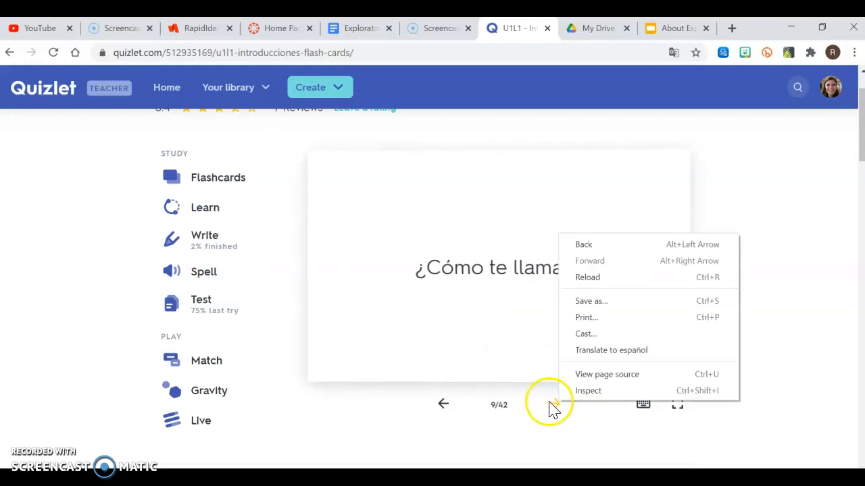
{"action": "left_click", "coordinate": [544, 405]}
{"action": "left_click", "coordinate": [500, 317]}
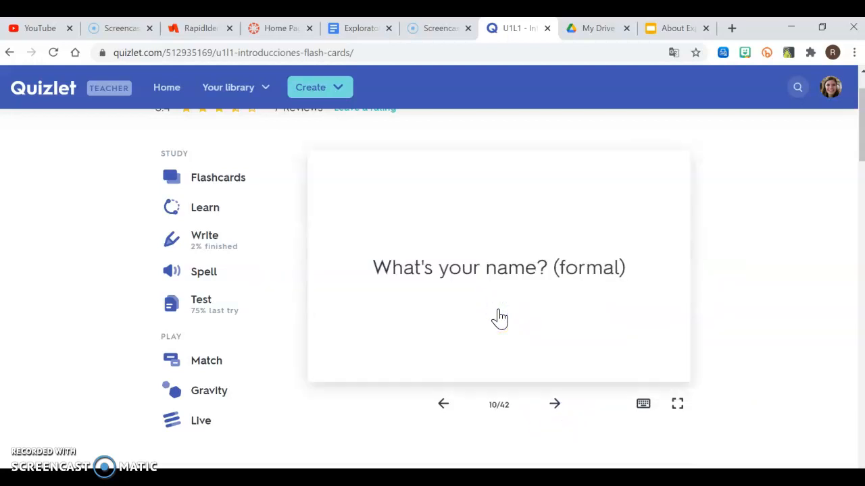
{"action": "left_click", "coordinate": [499, 316]}
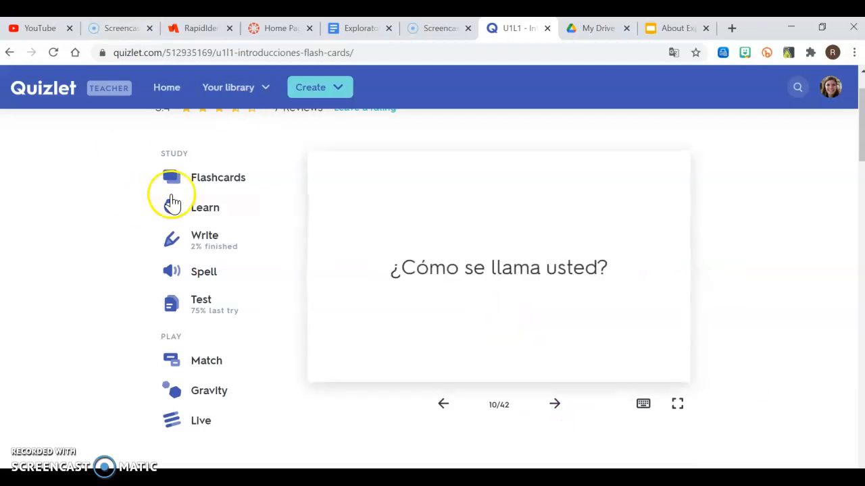
{"action": "left_click", "coordinate": [223, 177]}
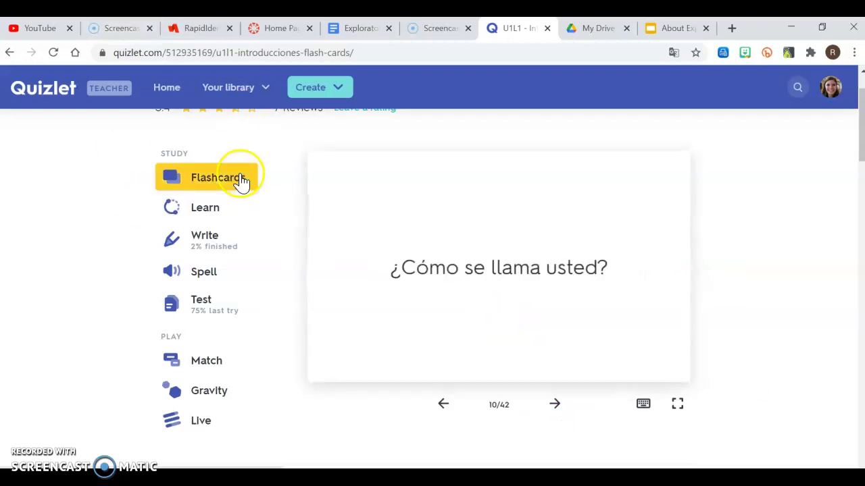
- Start Learn mode, answer sir, Mr. with señor, and highlight the 24 Remaining counter
{"action": "left_click", "coordinate": [214, 207]}
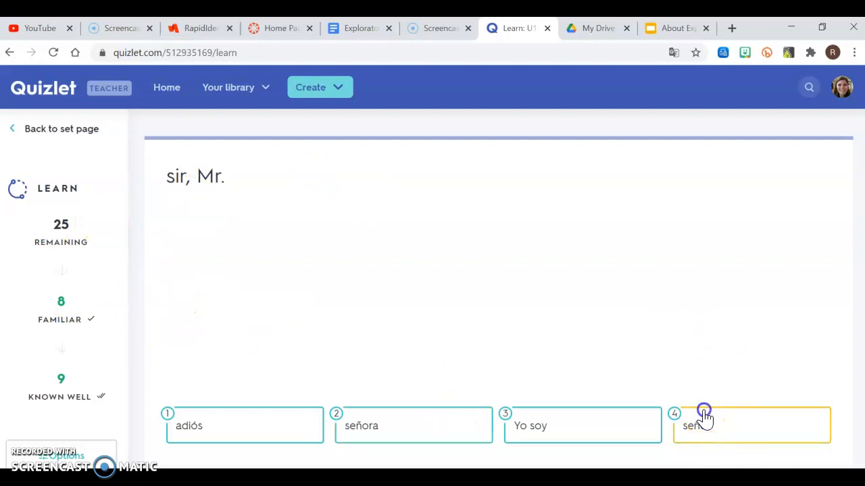
{"action": "left_click", "coordinate": [703, 414]}
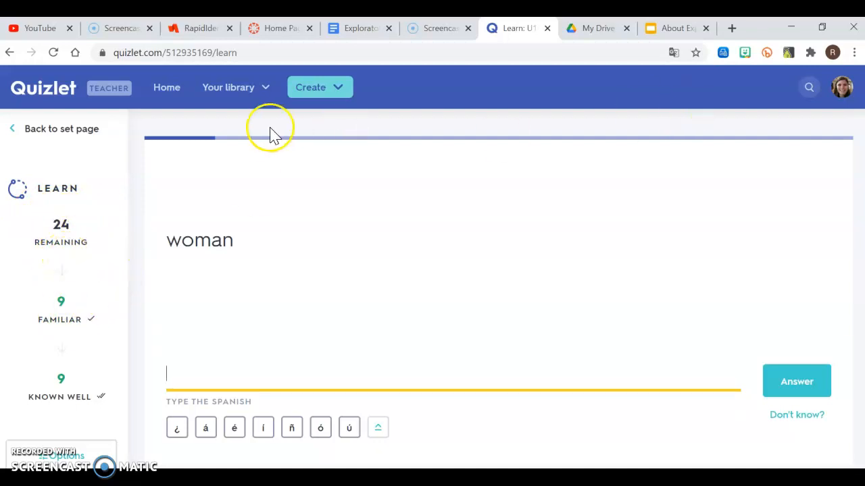
{"action": "left_click", "coordinate": [87, 287]}
{"action": "left_click_drag", "start_coordinate": [67, 193], "coordinate": [79, 210]}
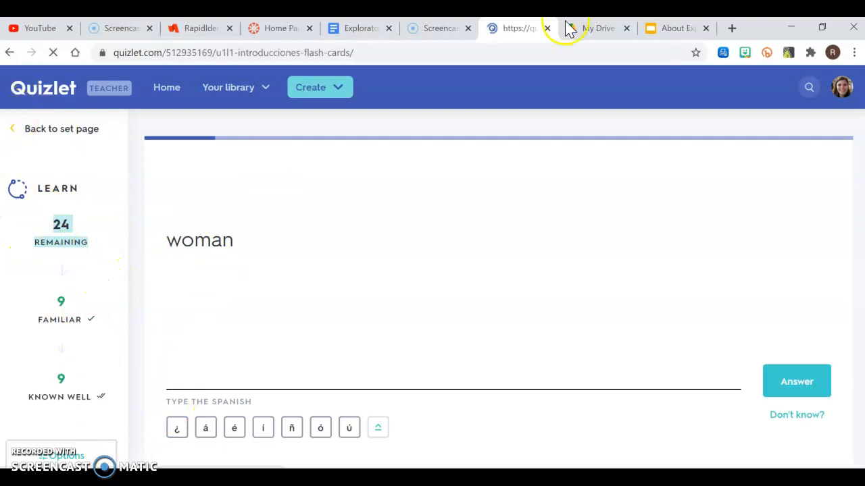
- Return to the About Exploratory Spanish deck and present it full screen
{"action": "left_click", "coordinate": [676, 28]}
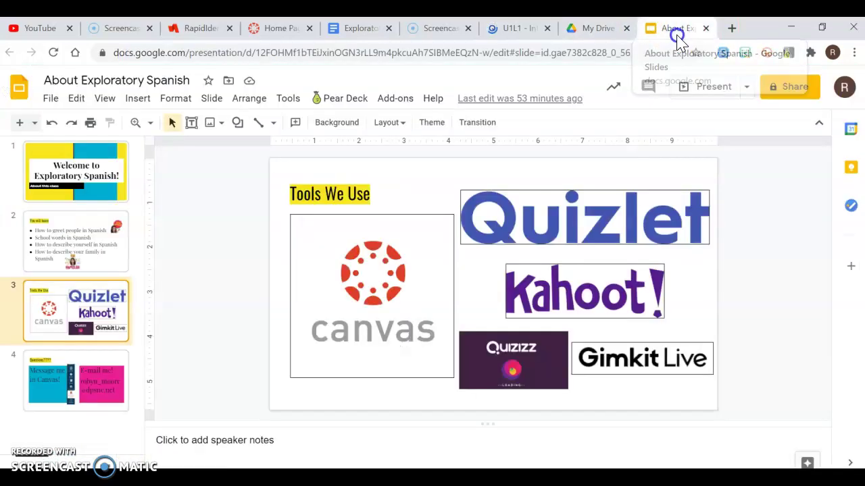
{"action": "left_click", "coordinate": [713, 86]}
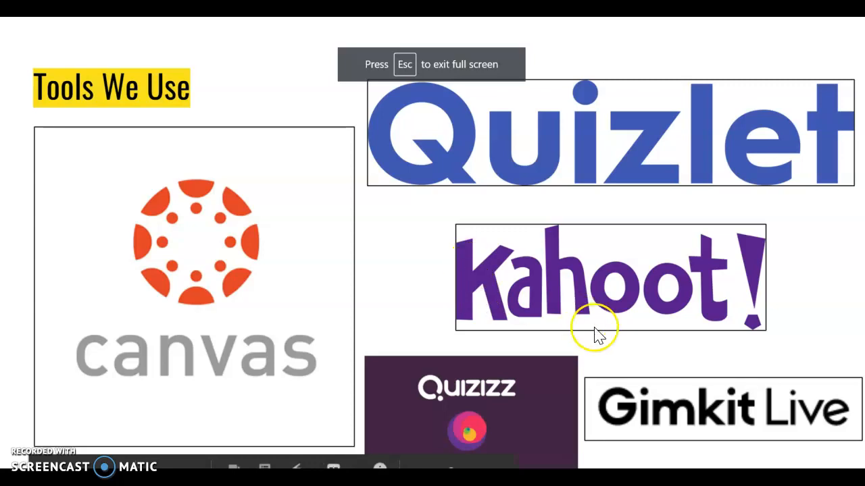